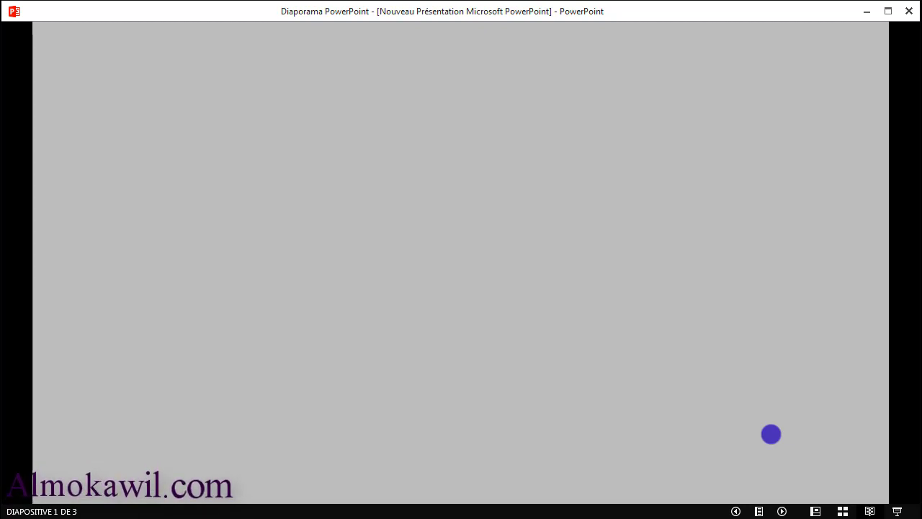
Play the slide show, watching the quotes float in and line 3 turn red, through slide 3
click(771, 434)
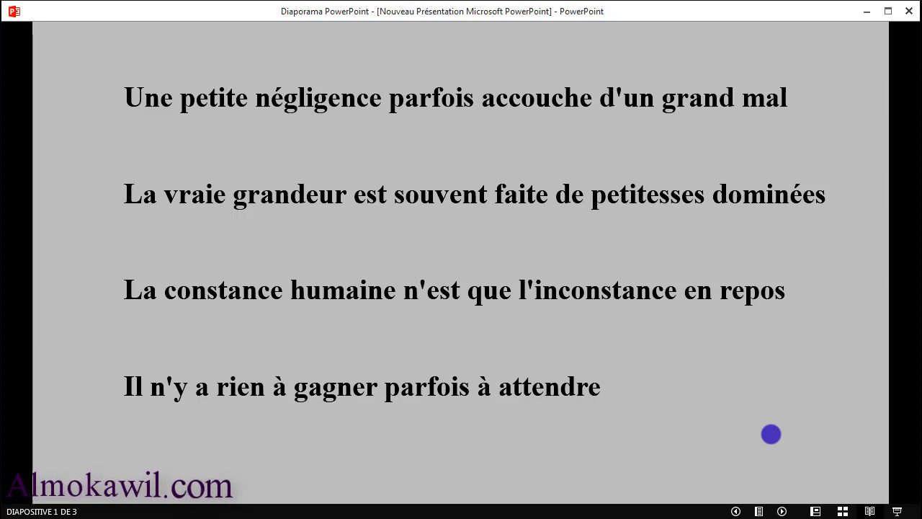
click(771, 434)
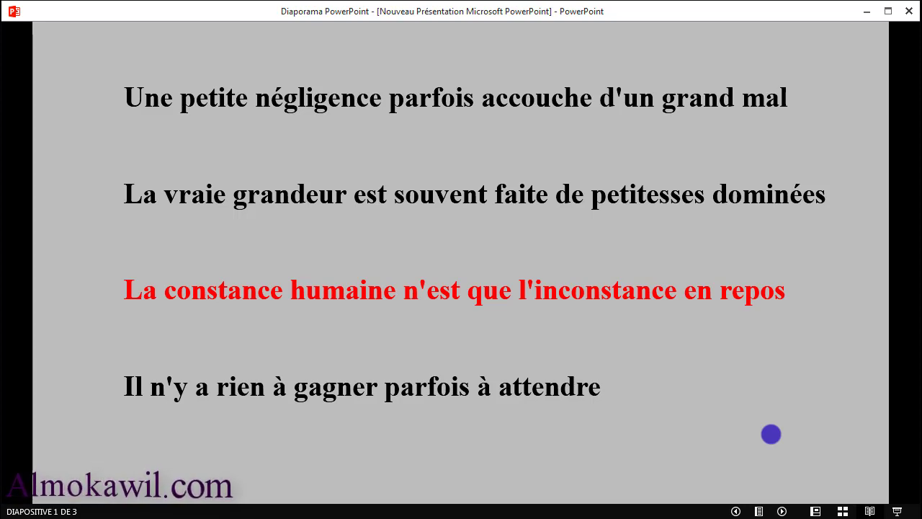
click(771, 434)
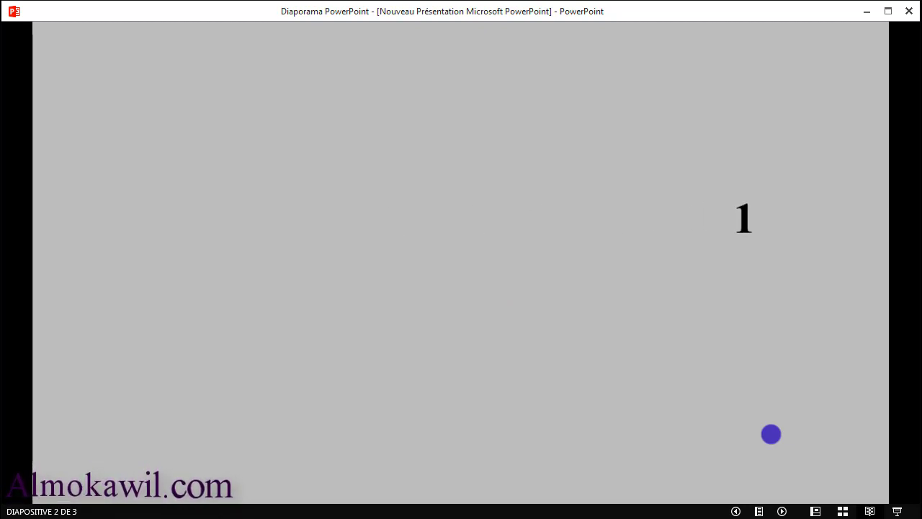
click(771, 434)
End the show, select the quote lines, and display their animation order numbers under ANIMATIONS
key(Escape)
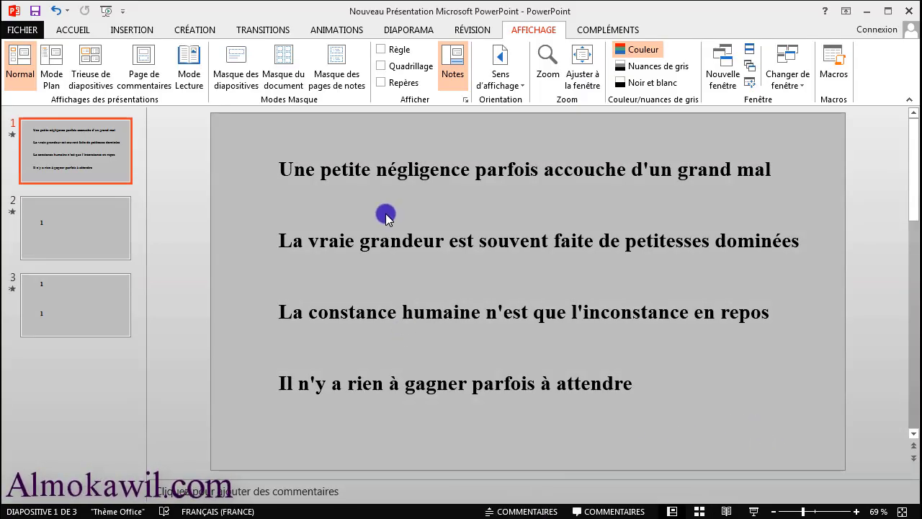
click(393, 177)
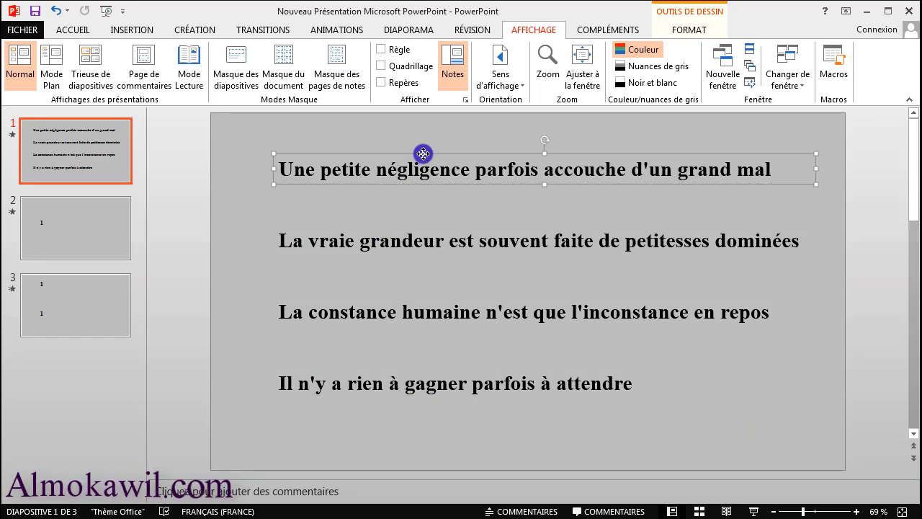
click(429, 171)
click(431, 152)
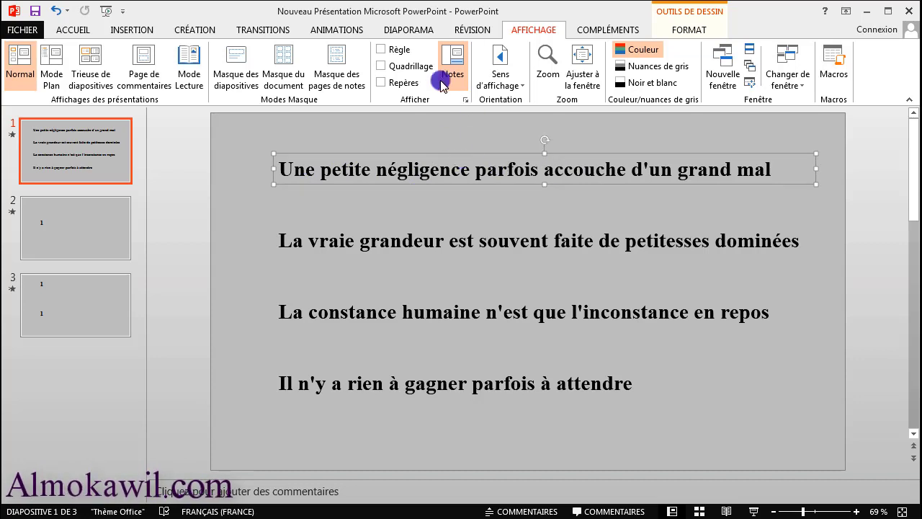
click(436, 240)
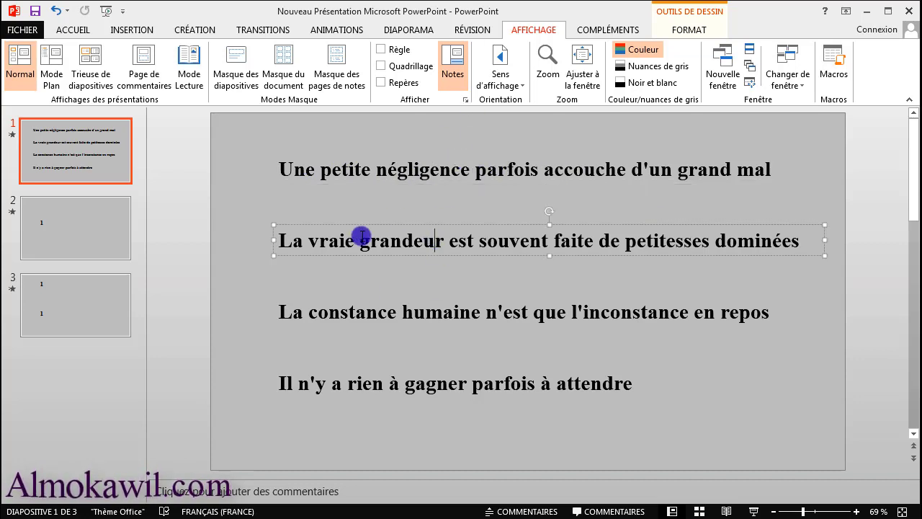
click(365, 317)
click(358, 381)
click(398, 171)
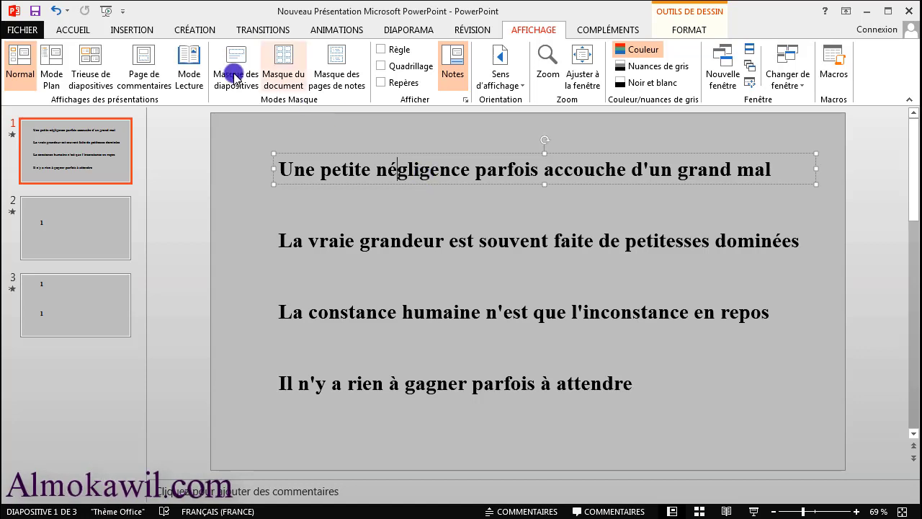
click(321, 31)
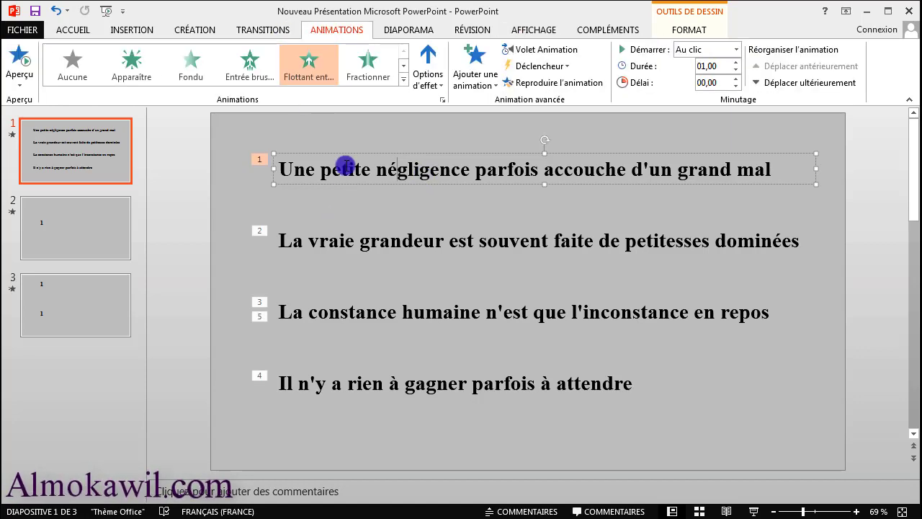
click(344, 241)
click(413, 313)
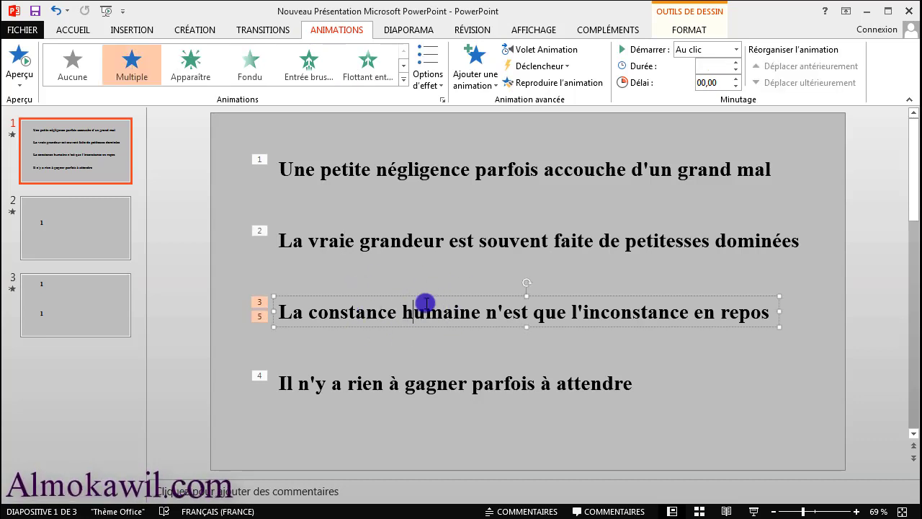
click(404, 79)
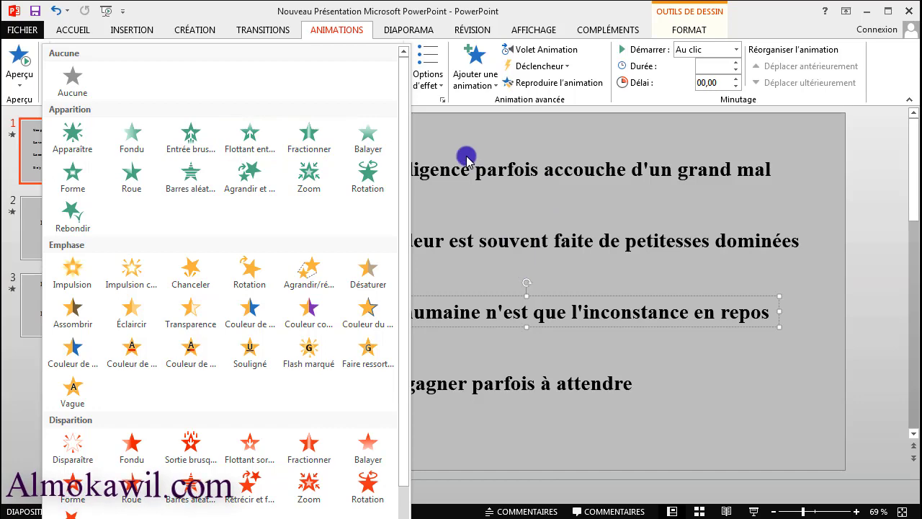
click(499, 290)
click(448, 378)
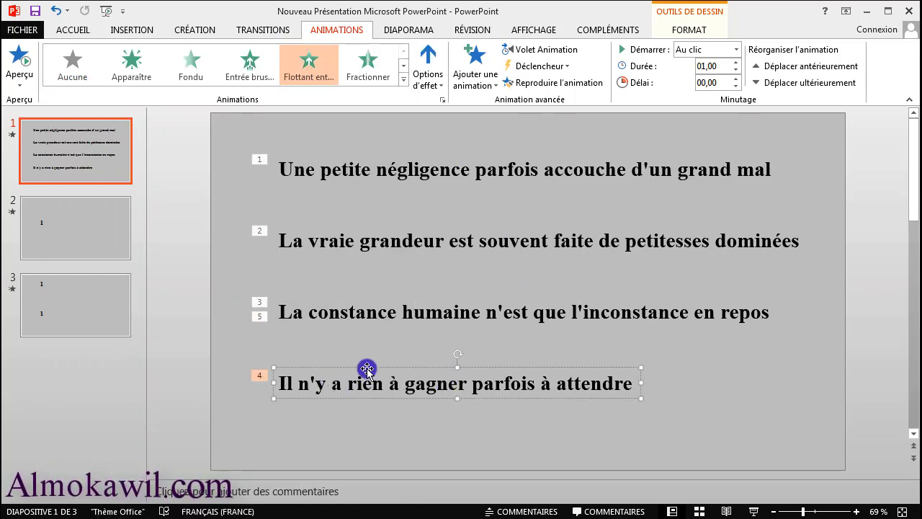
click(257, 380)
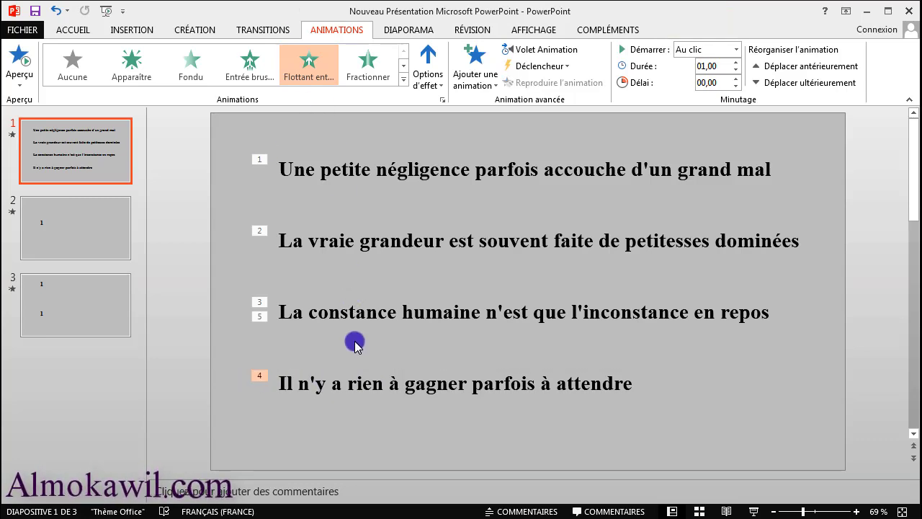
click(381, 313)
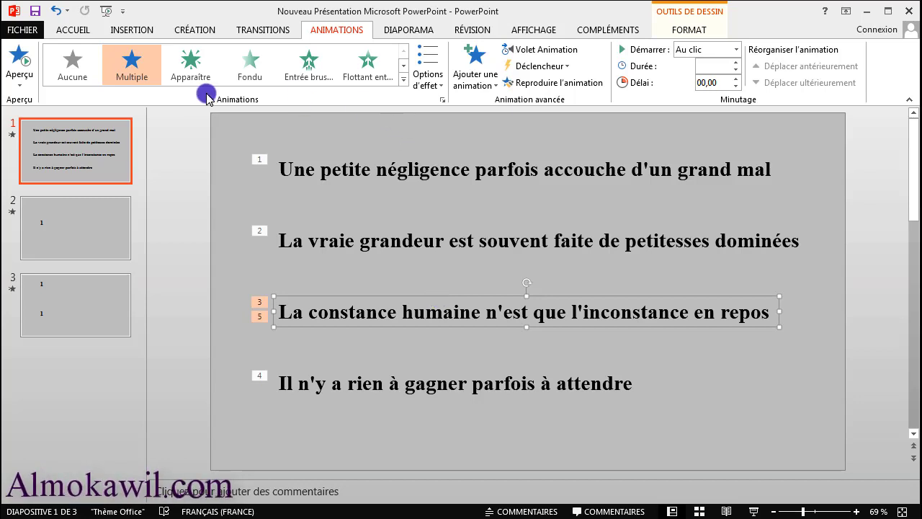
Add a Couleur de pinceau emphasis to the third quote, trying light blue then setting it to red
click(480, 88)
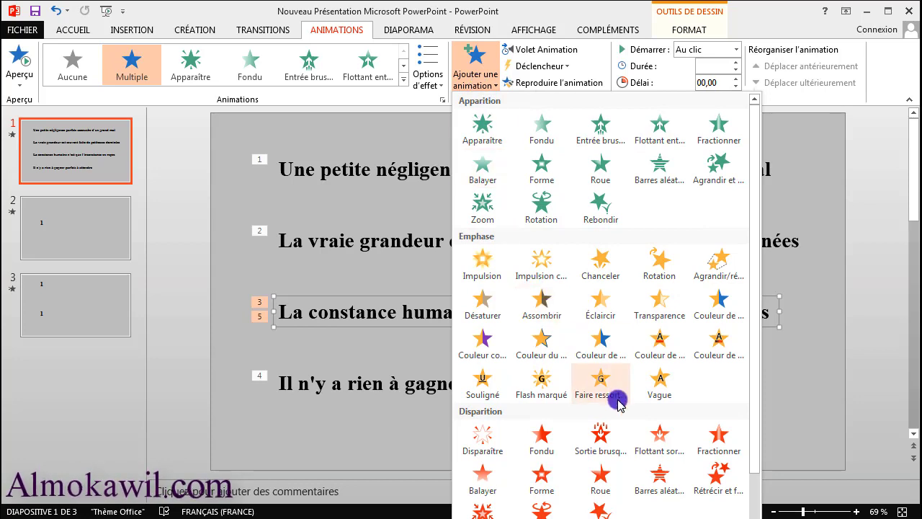
click(658, 352)
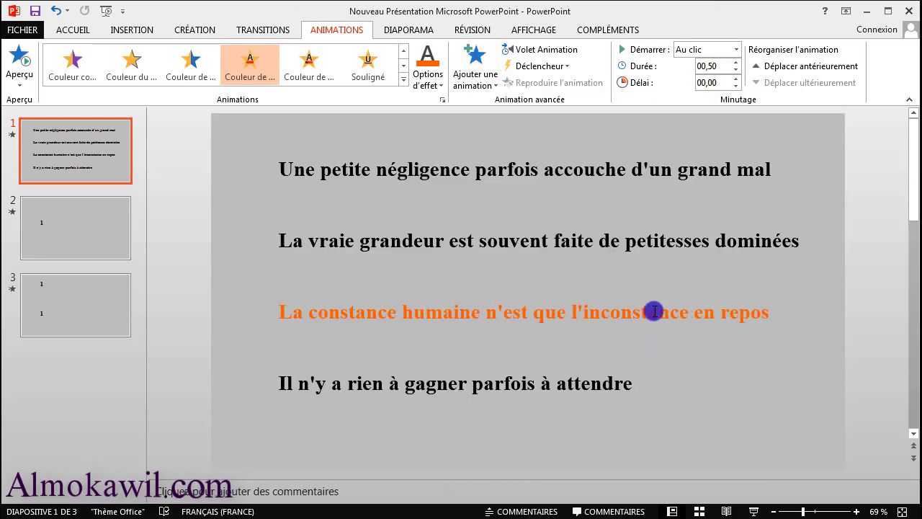
click(428, 68)
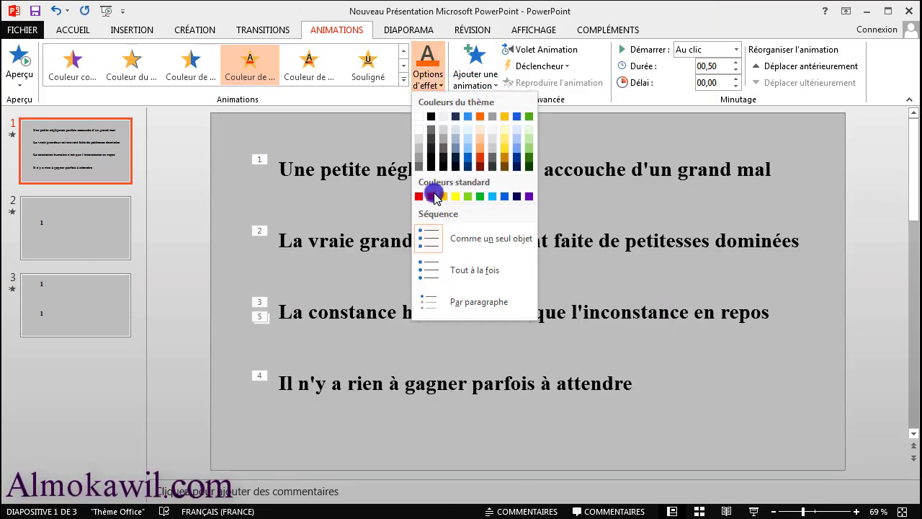
click(492, 196)
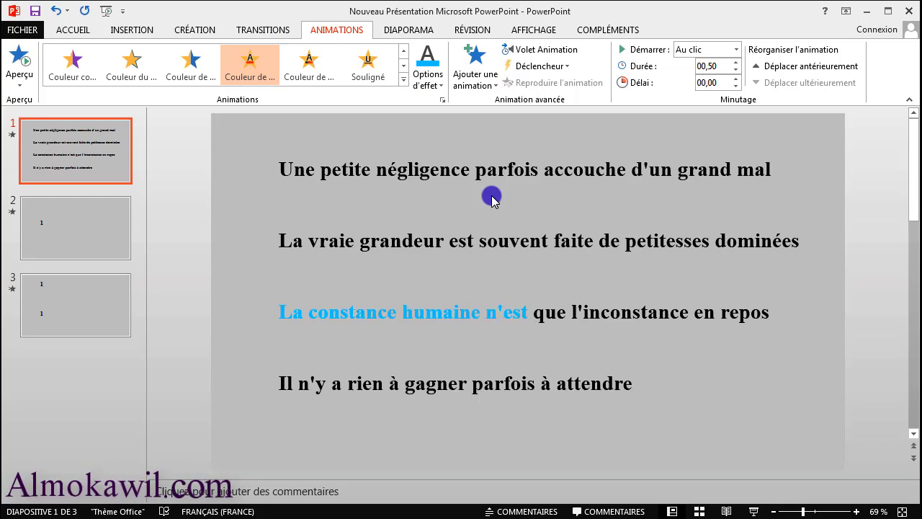
click(440, 85)
click(425, 196)
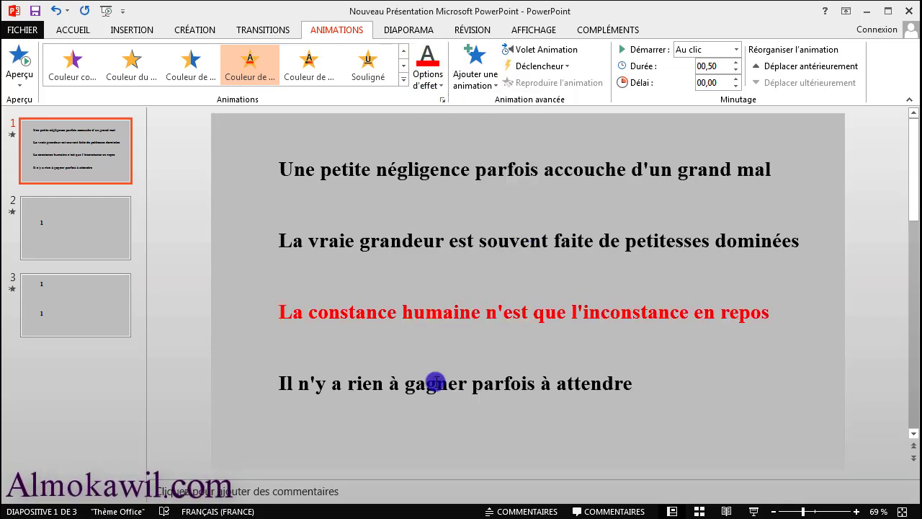
click(477, 315)
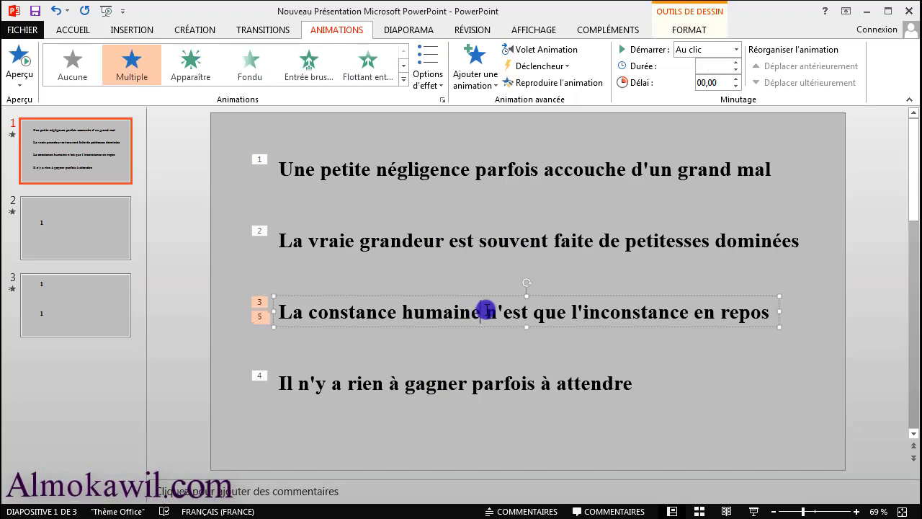
Delete the third quote's effect 5 colour-change emphasis and reselect its text box
click(258, 317)
key(Delete)
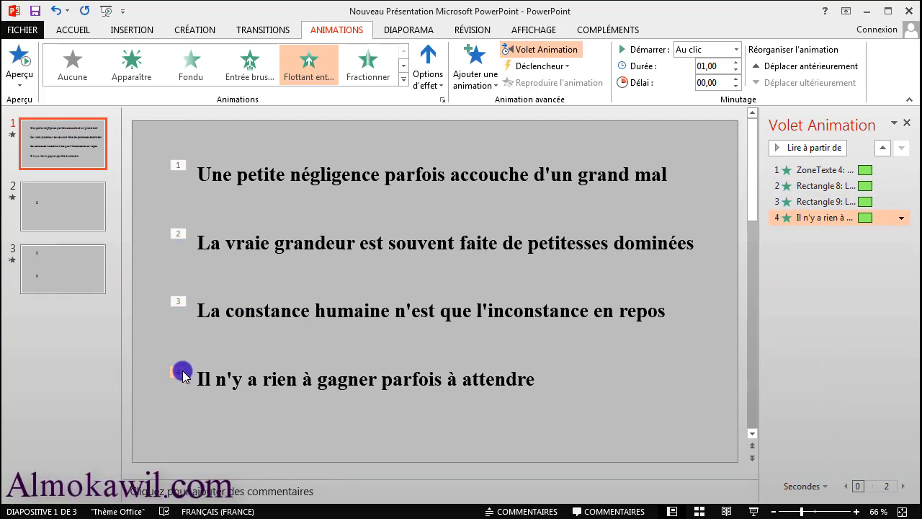
click(286, 310)
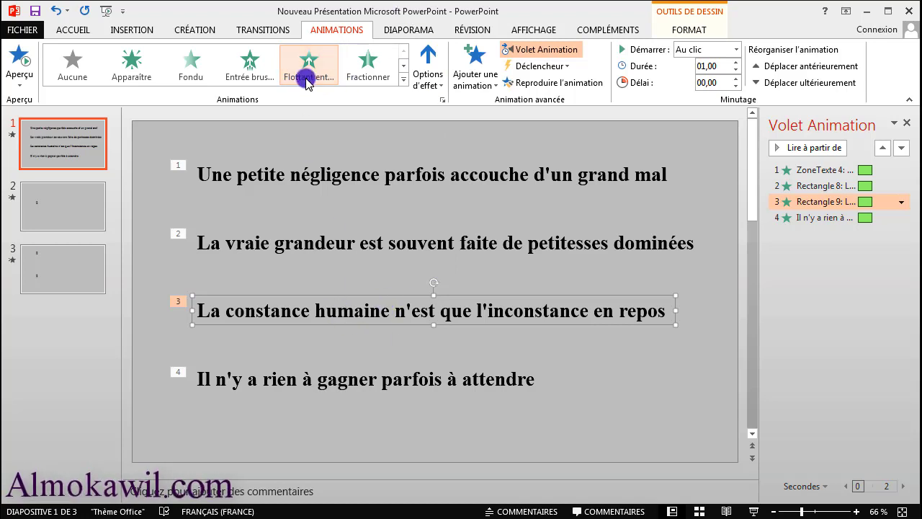
Add a light-blue Couleur de pinceau emphasis to the third quote as effect 5
click(492, 87)
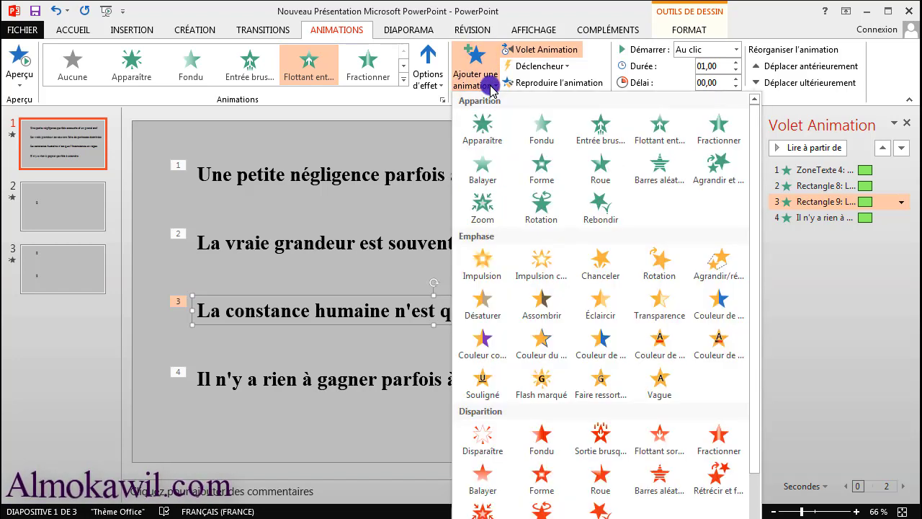
click(664, 349)
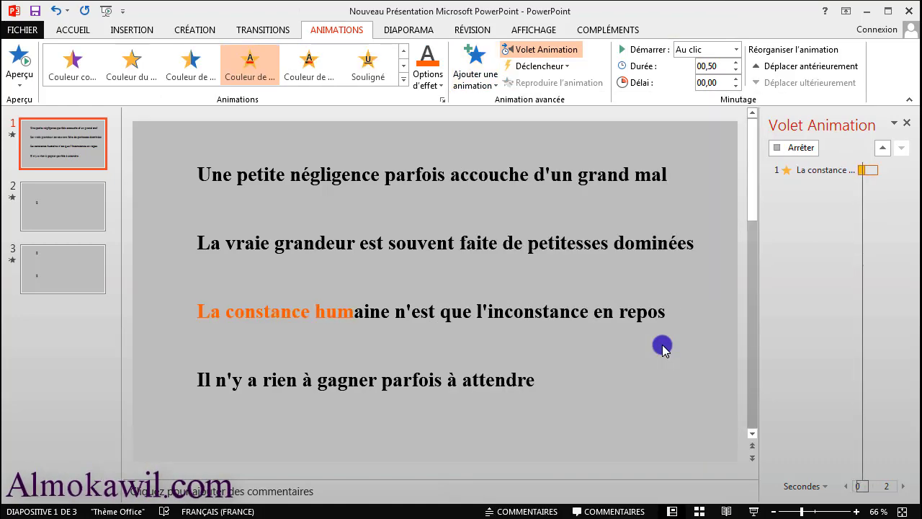
click(442, 78)
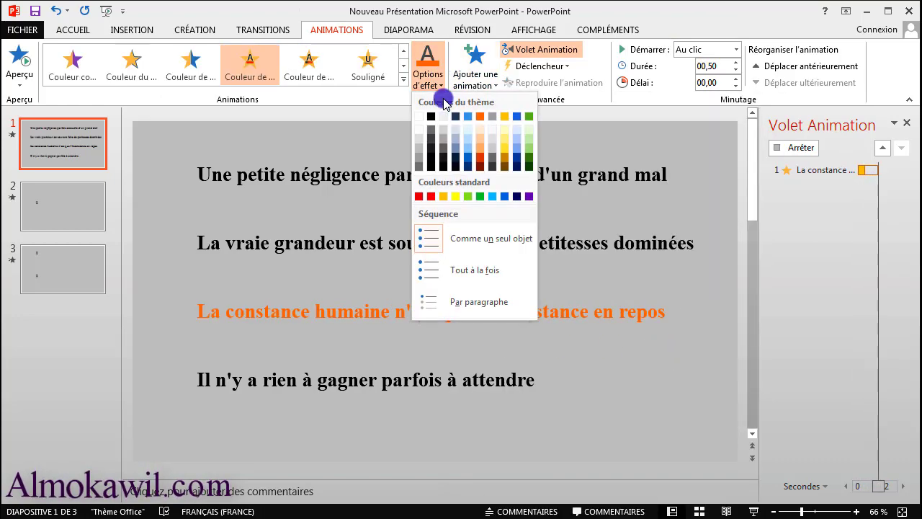
click(492, 196)
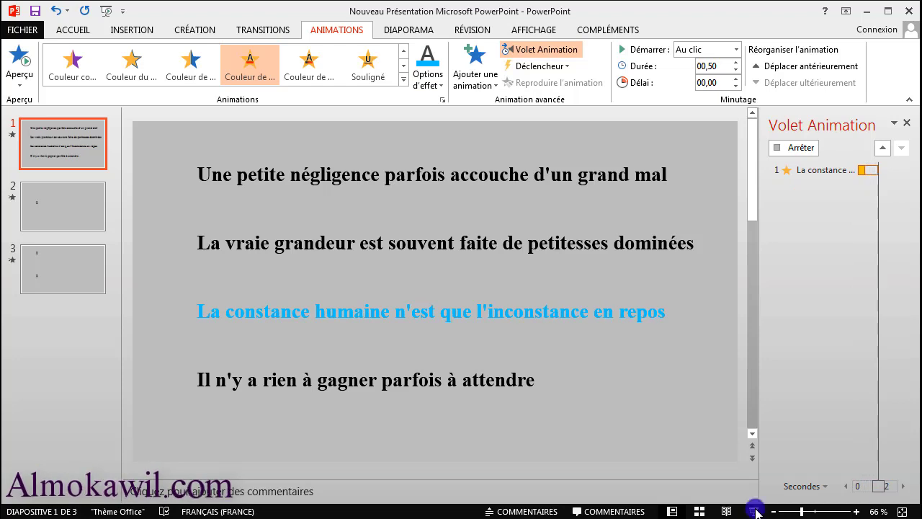
click(540, 30)
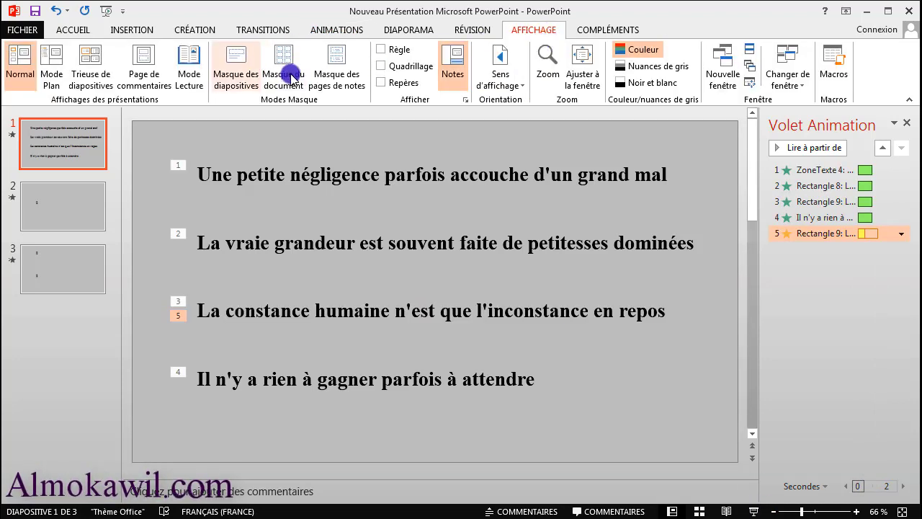